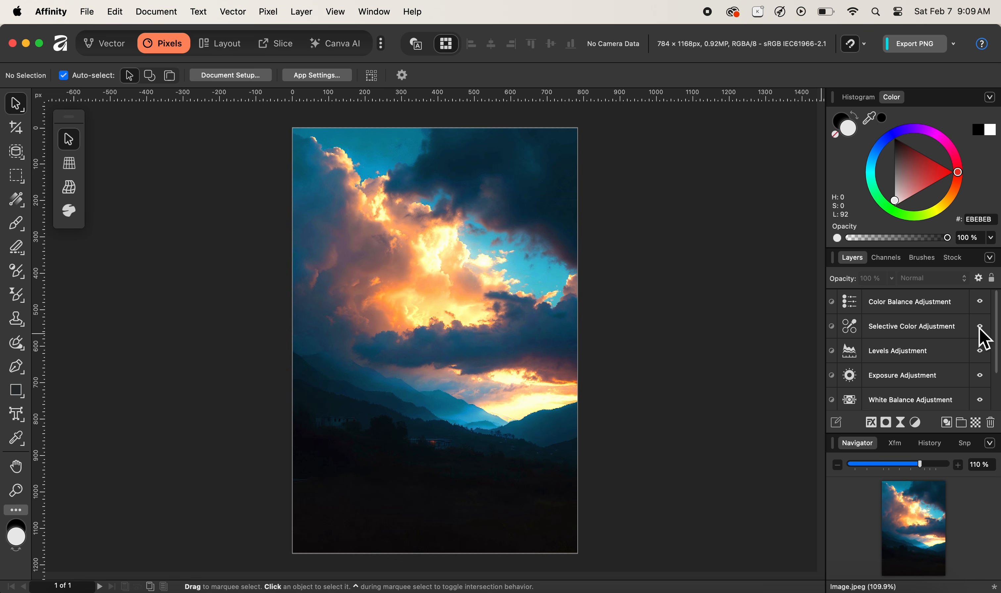
Step: Add a Curves adjustment above the Color Balance Adjustment and raise its master curve's midtone point to about X 0.455, Y 0.548
scroll(999, 334, down, 1)
scroll(999, 334, down, 2)
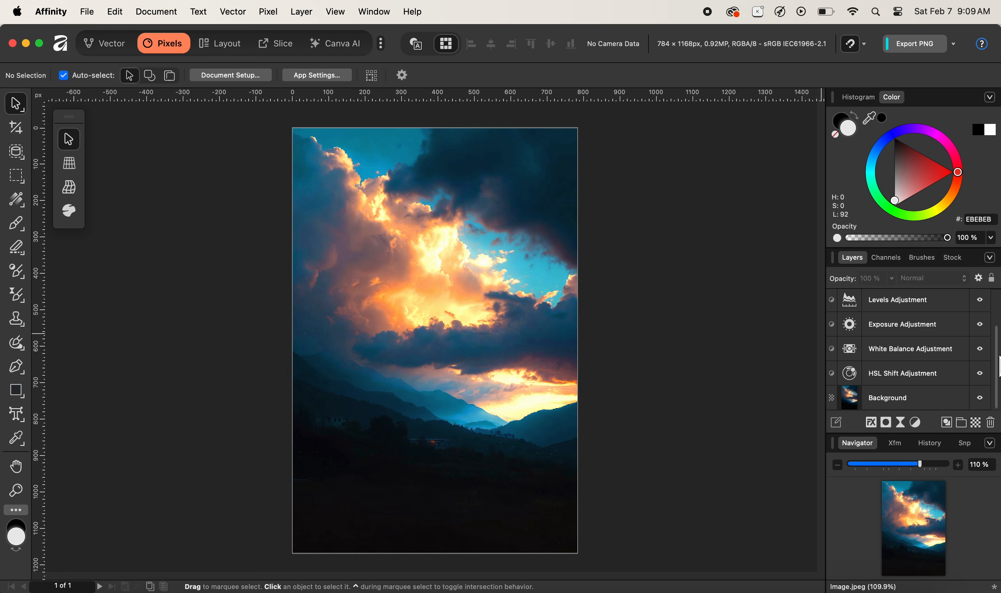
scroll(999, 366, up, 3)
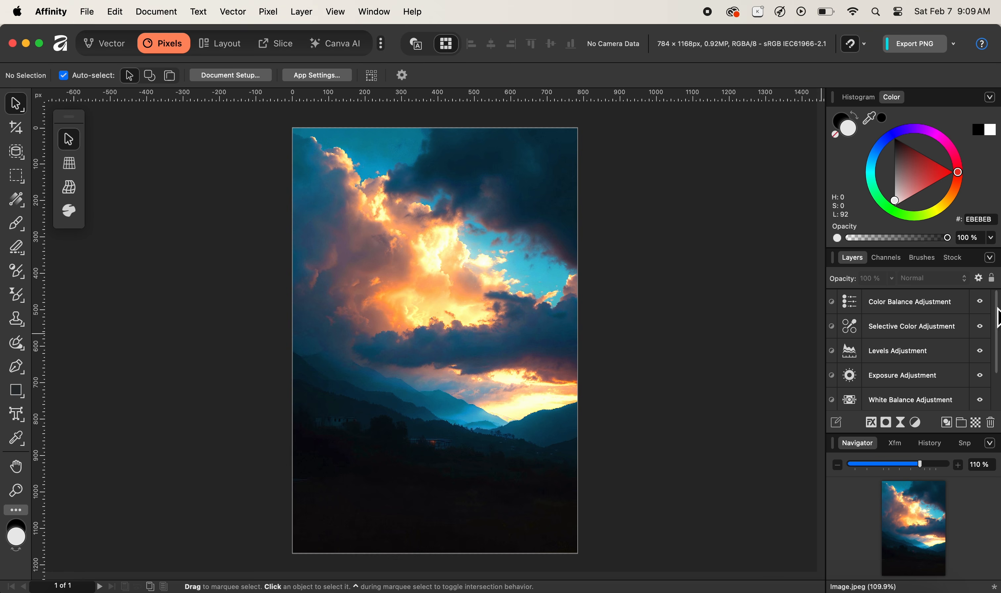
key(super+m)
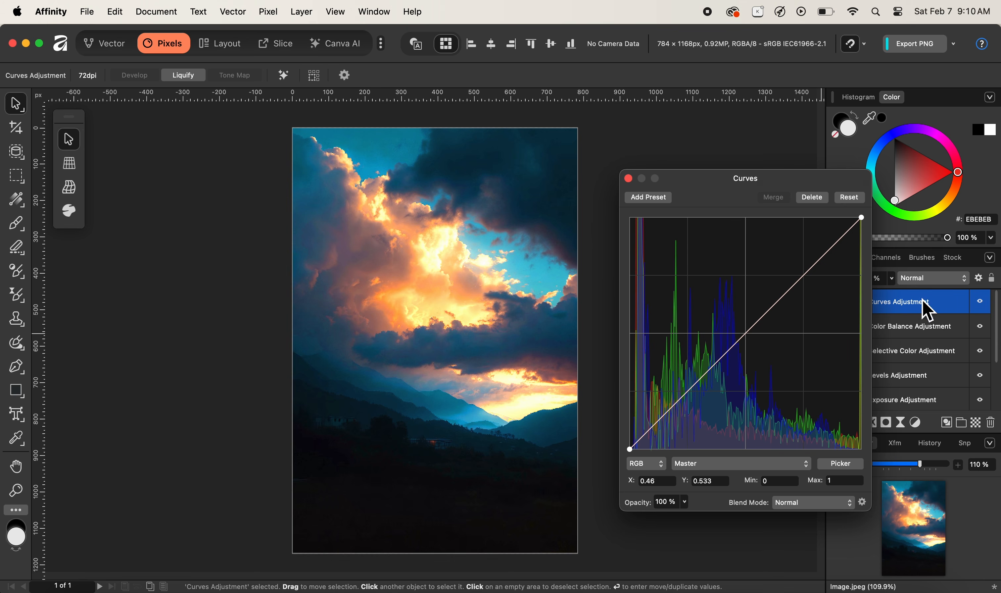
drag(753, 184, 725, 163)
click(718, 314)
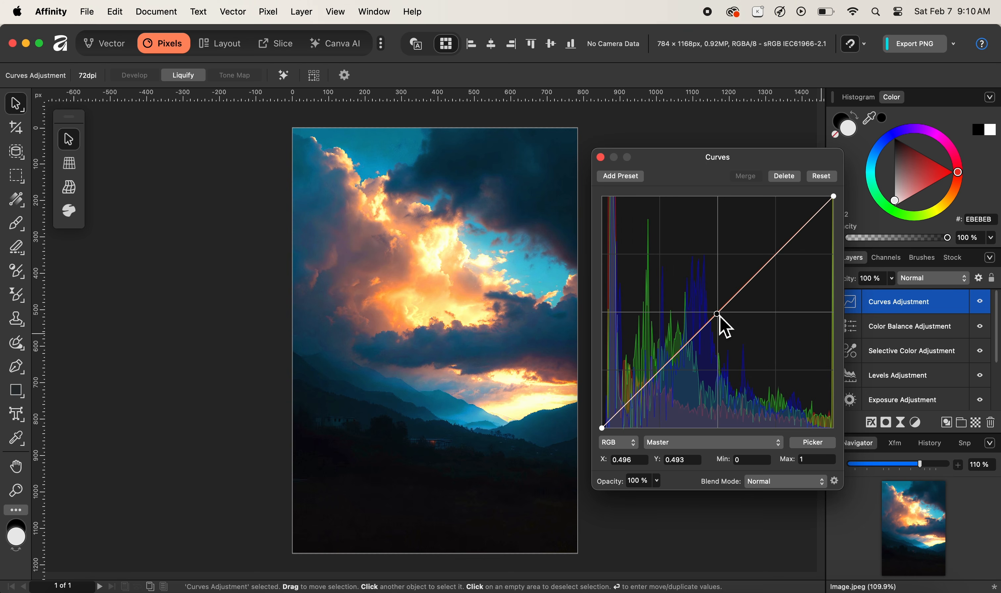
drag(721, 319, 710, 304)
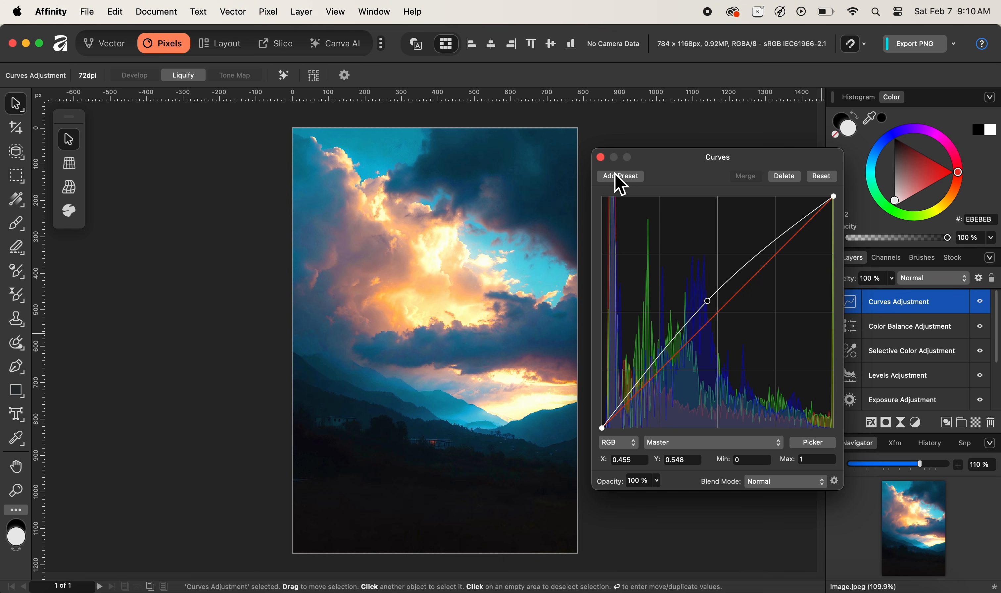
click(602, 158)
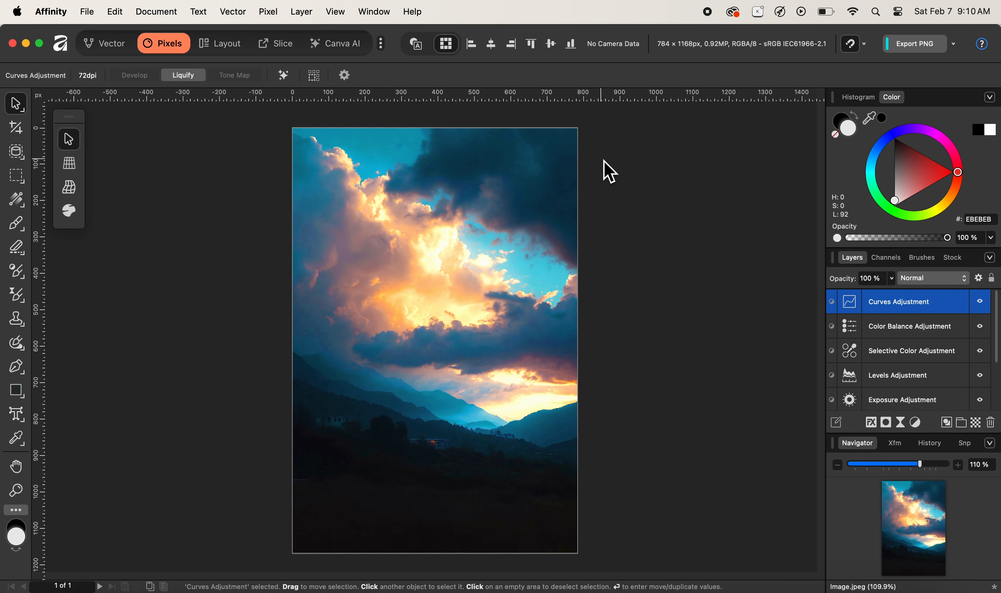
Step: Add a live Luminosity Range mask to the Curves Adjustment and move its settings window clear of the lower image
click(269, 12)
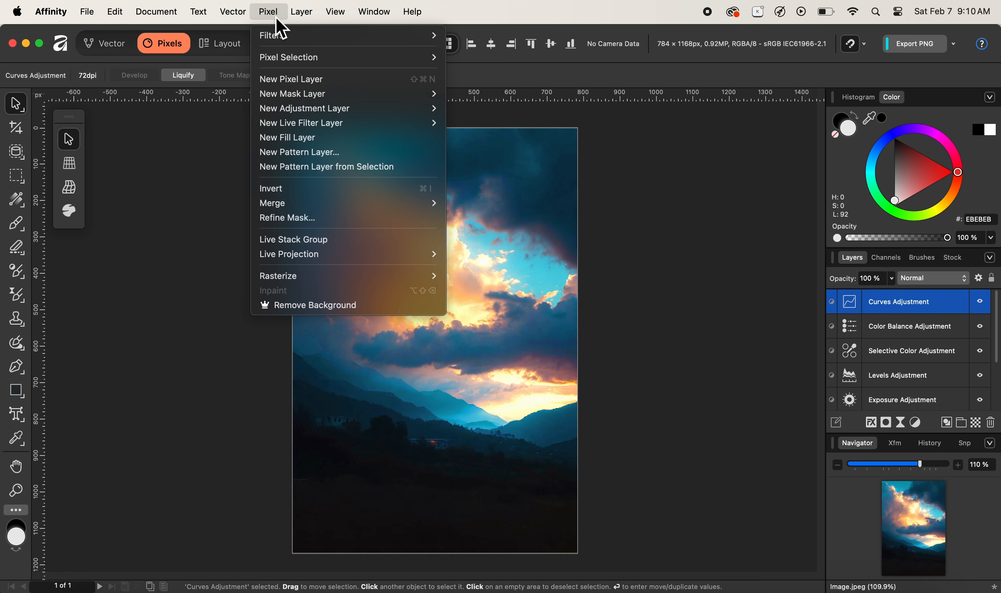
mouse_move(338, 98)
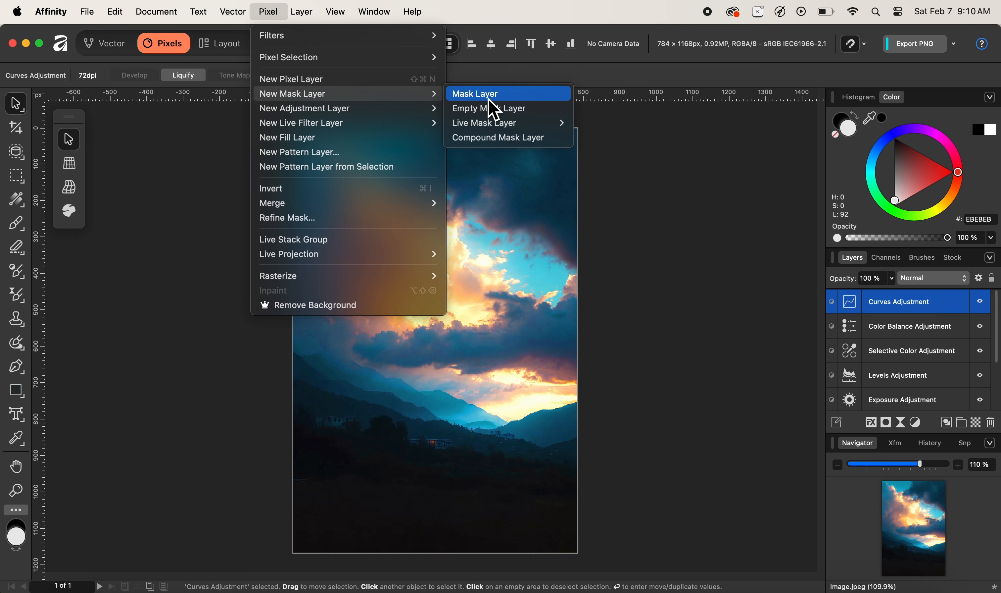
mouse_move(499, 129)
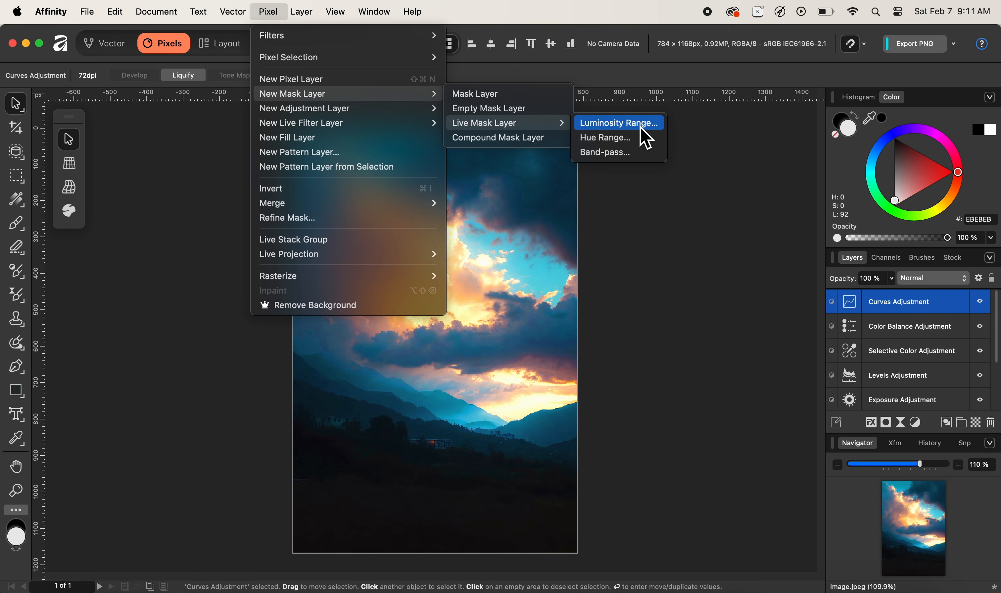
click(646, 138)
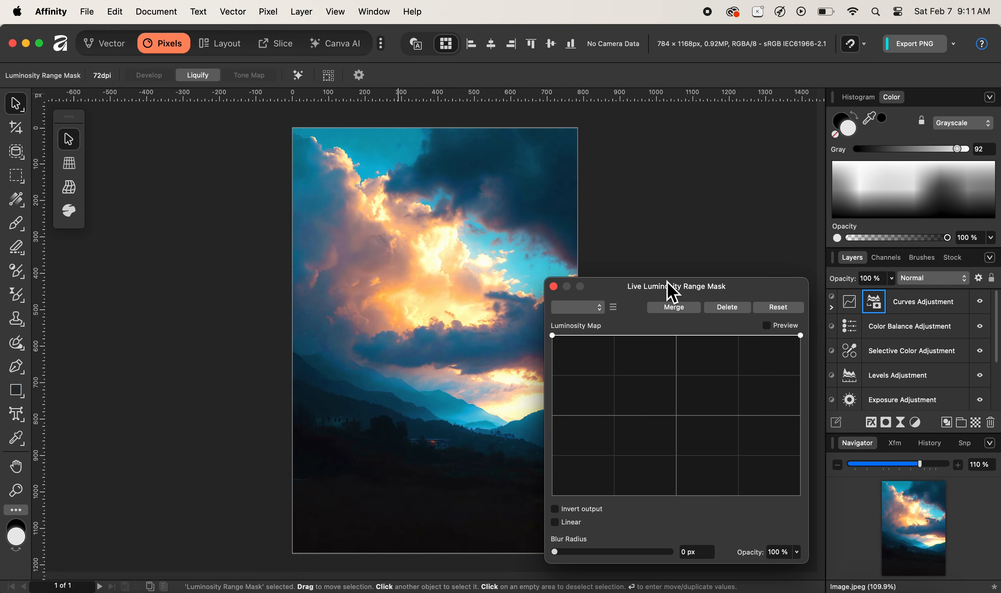
drag(674, 290, 687, 141)
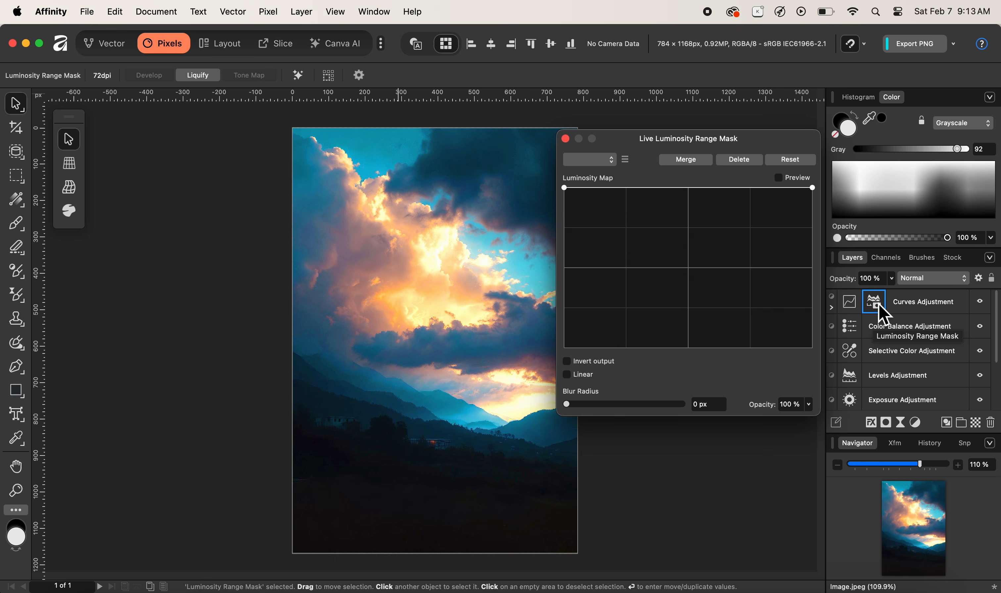
Step: With the mask preview on, try lowering the luminosity map's dark end to the minimum, and restore it to the maximum
drag(998, 321, 1000, 368)
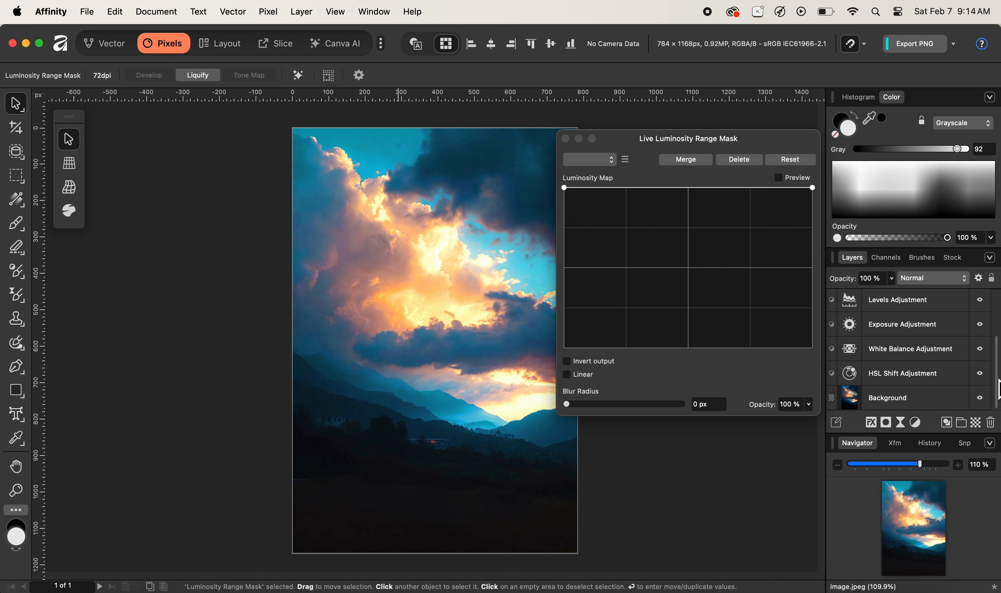
drag(998, 388, 997, 334)
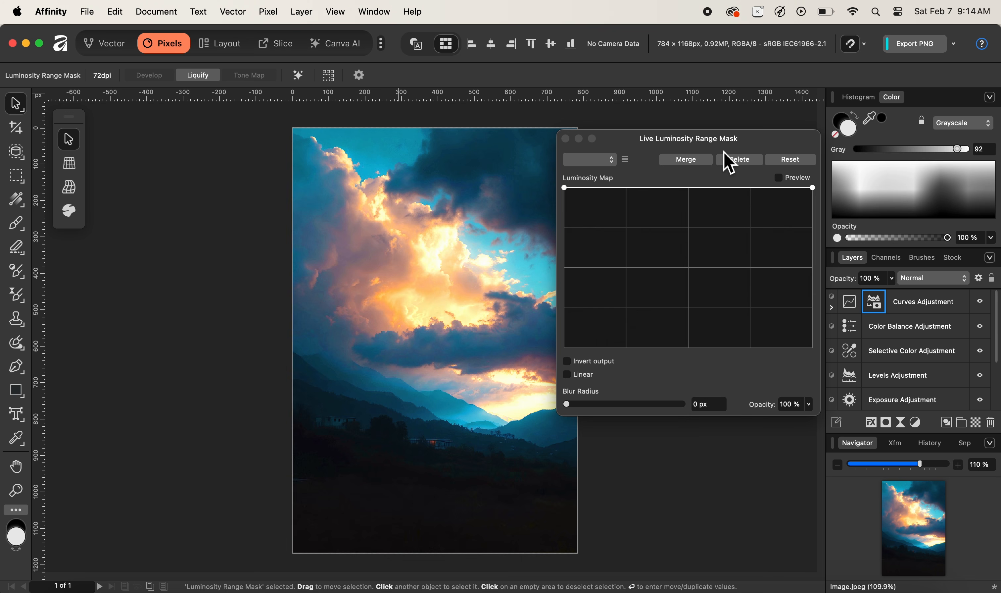
click(783, 184)
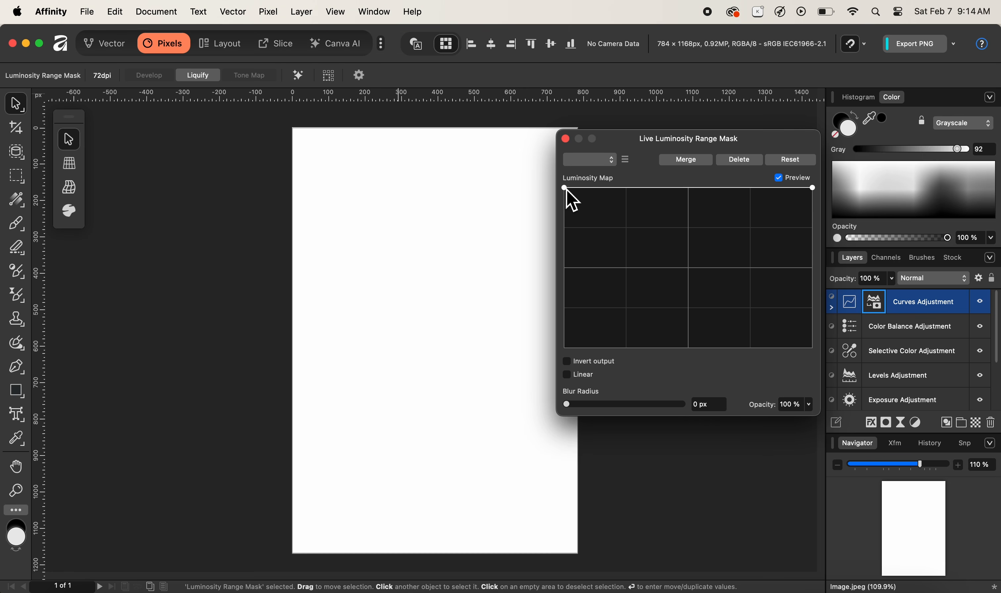
drag(567, 189, 560, 353)
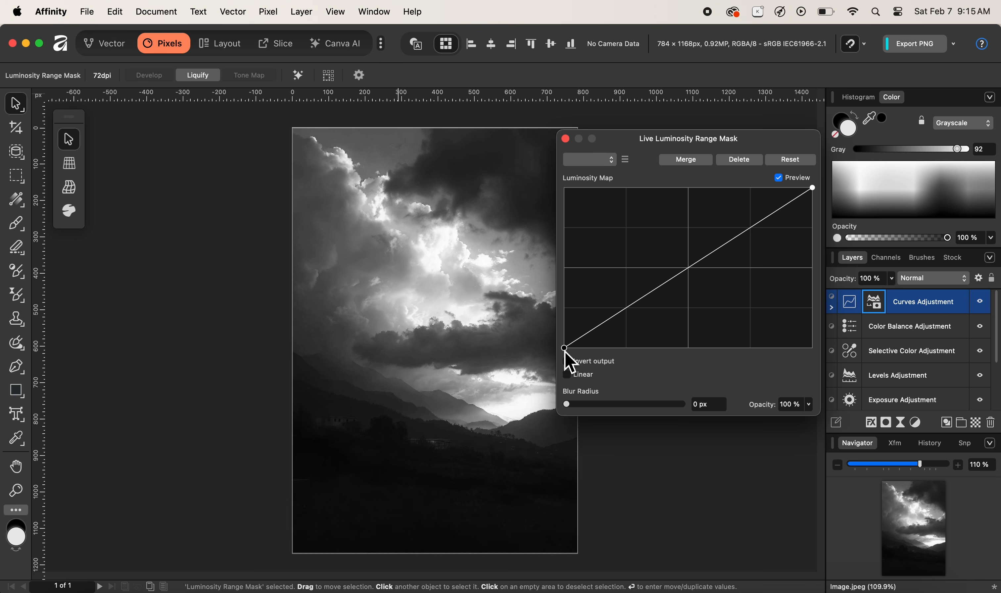
drag(565, 349, 552, 186)
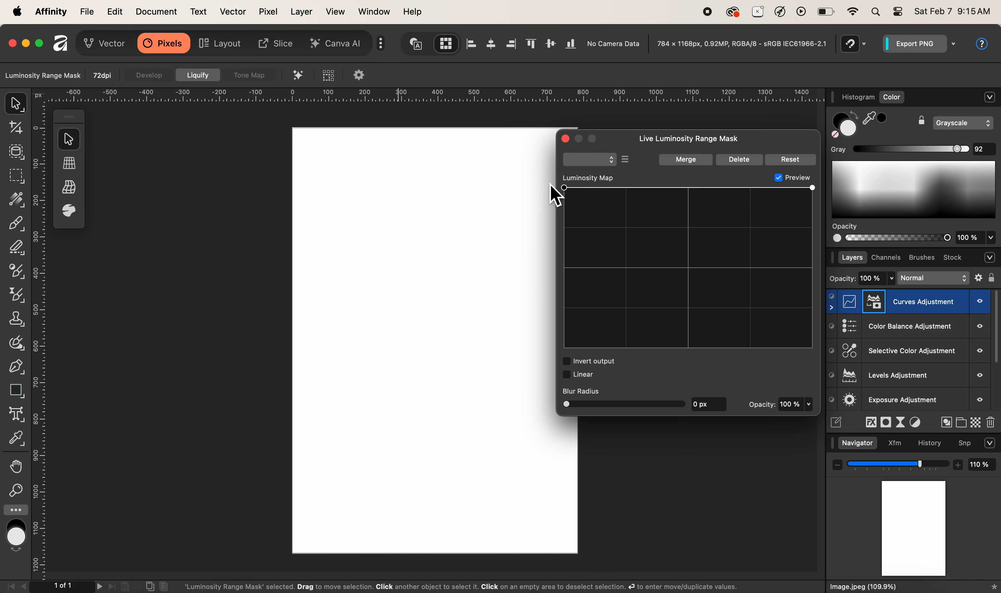
Step: Try lowering the luminosity map's bright end to the minimum, restore it to the maximum, and turn off the mask preview
click(813, 188)
drag(817, 194, 849, 354)
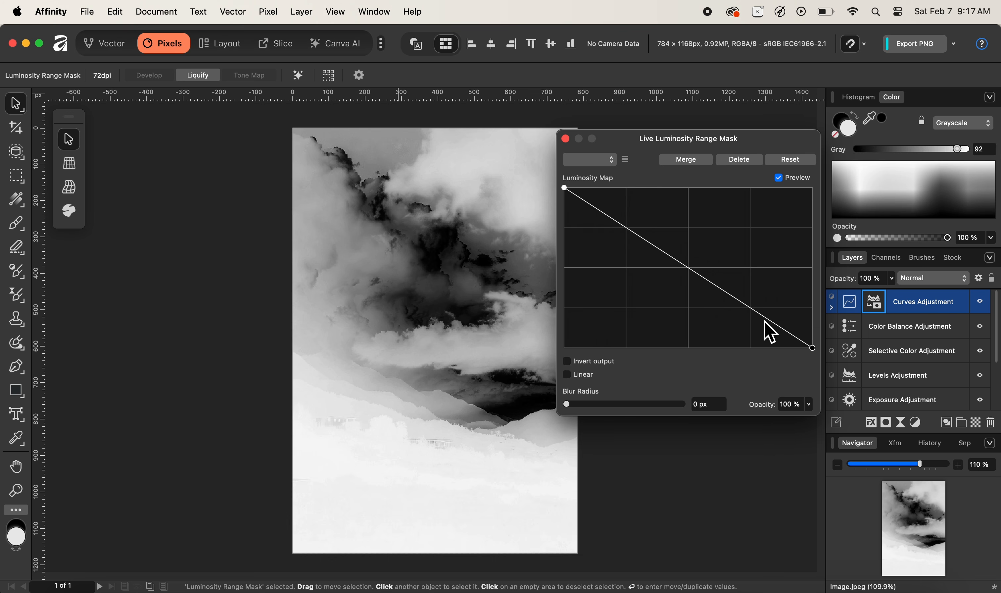
drag(814, 352, 842, 191)
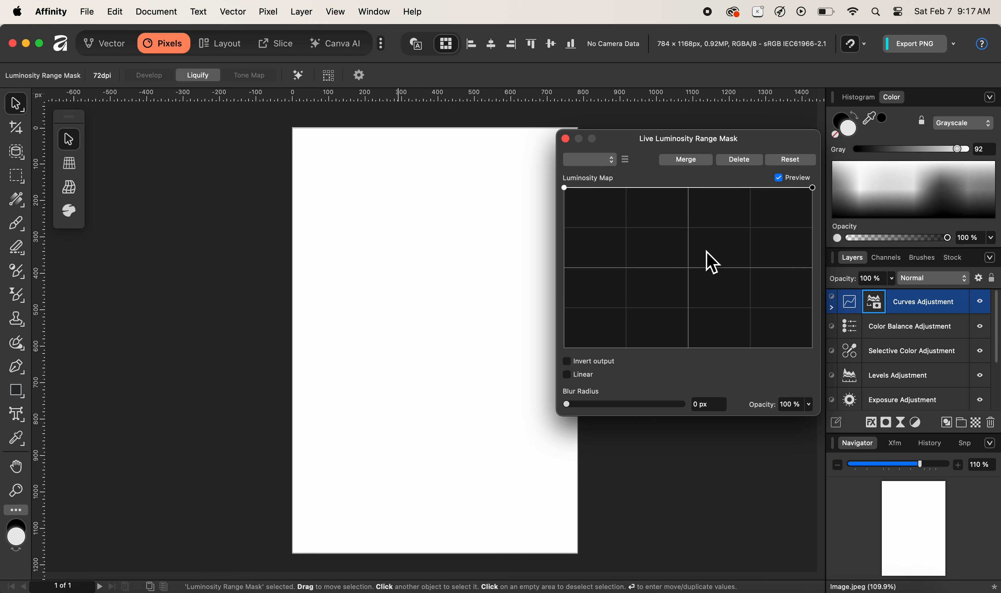
click(779, 178)
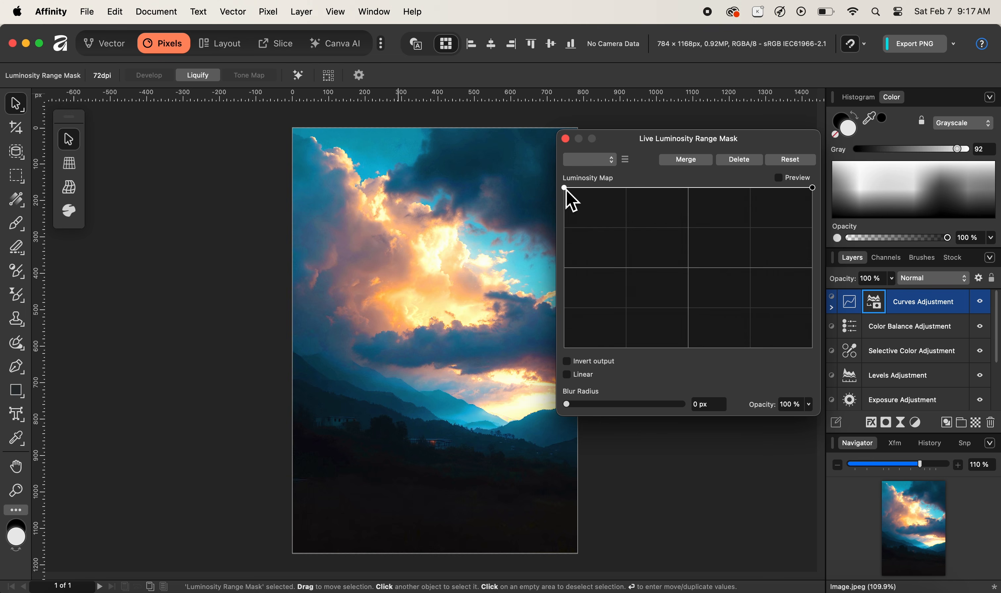
Step: Lower the luminosity map's dark end to the minimum, then preview the mask while switching inverted output on and back off
drag(564, 188, 556, 355)
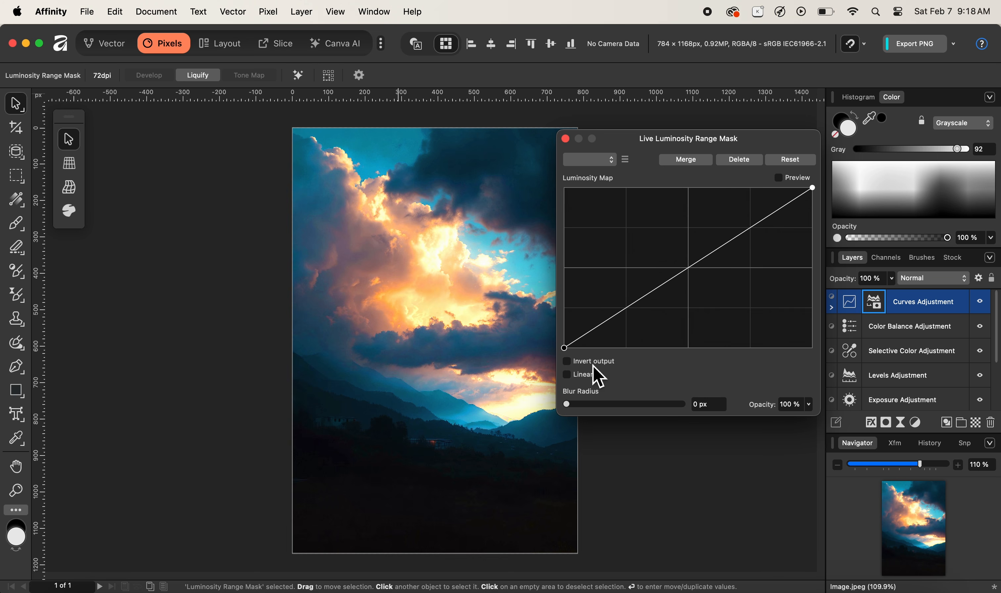
click(571, 365)
click(573, 365)
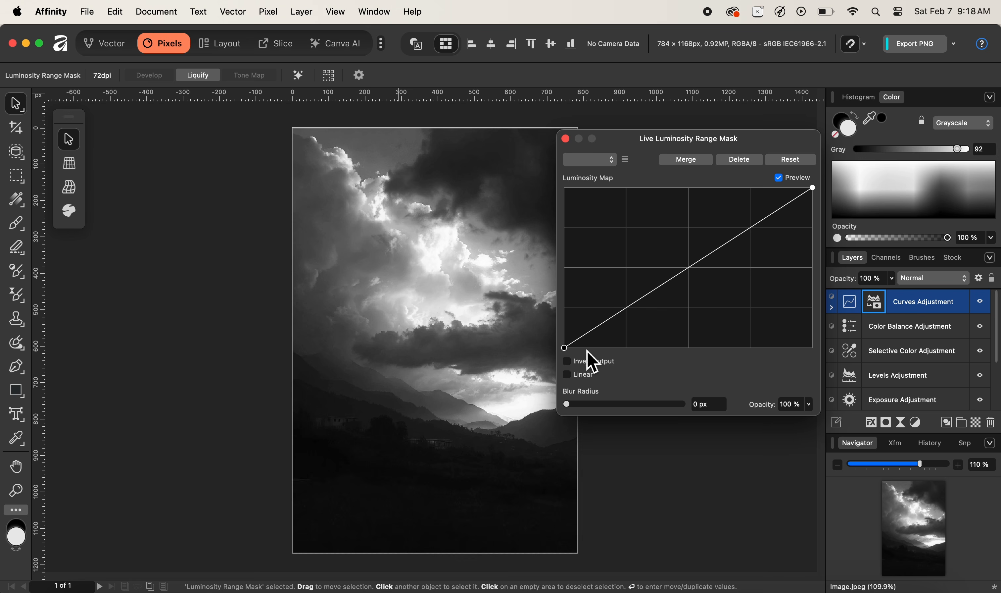
click(568, 362)
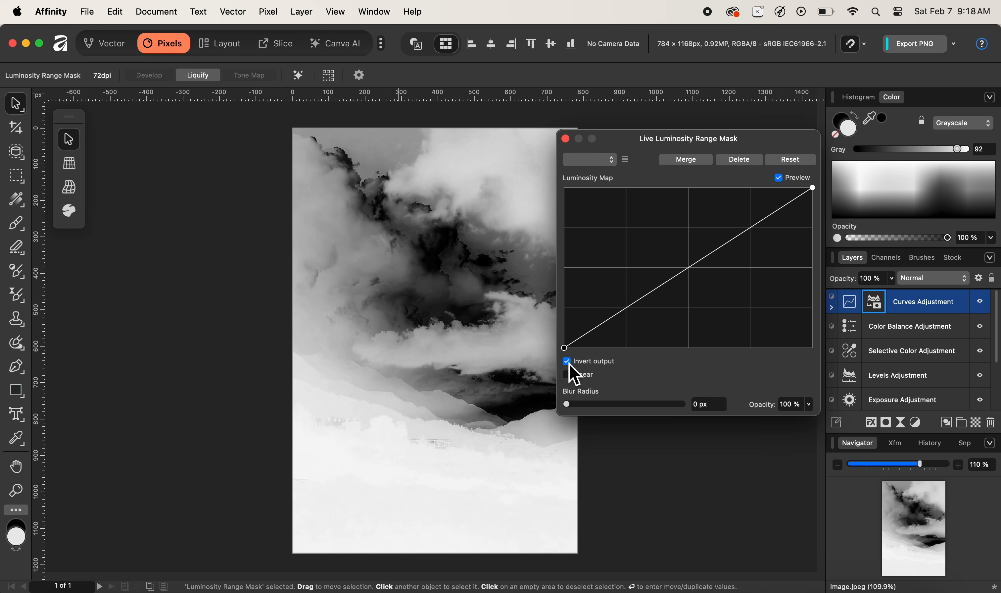
click(570, 364)
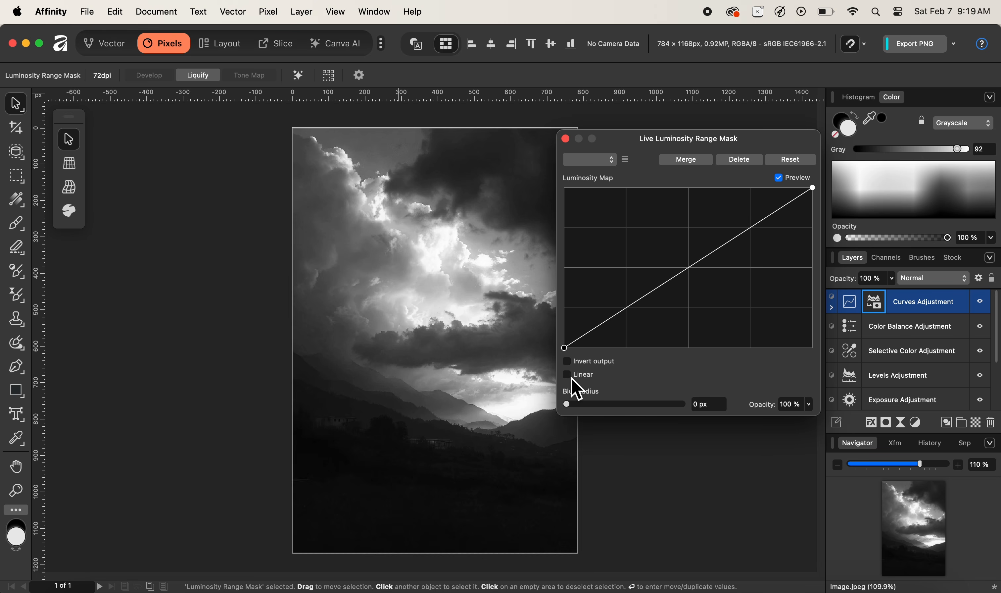
Step: Shape the luminosity map into a gentle S-curve with a raised midtone point and a lowered shadow point, trying Linear on and off
click(690, 271)
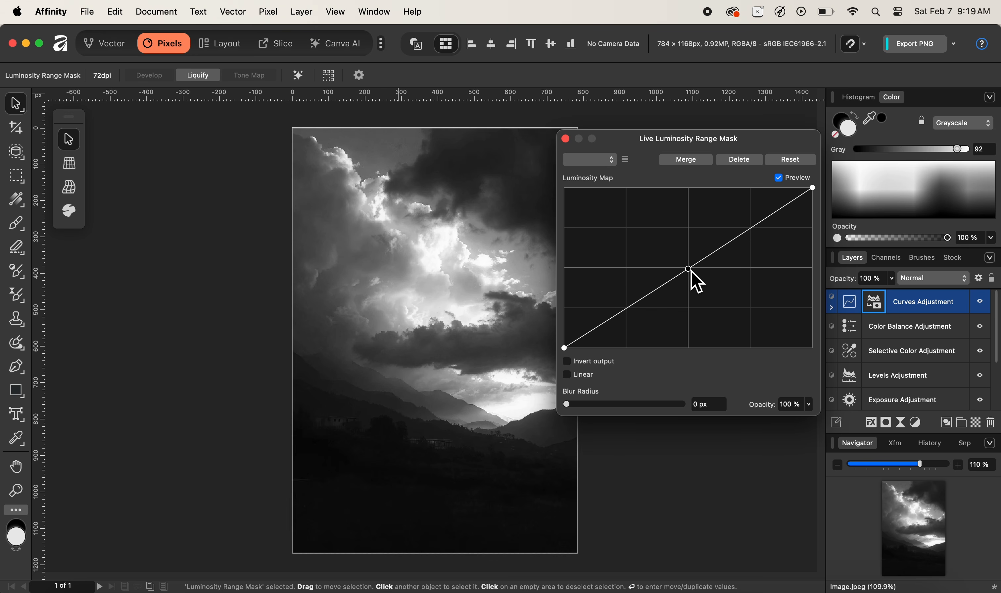
drag(692, 271, 692, 265)
drag(690, 256, 691, 246)
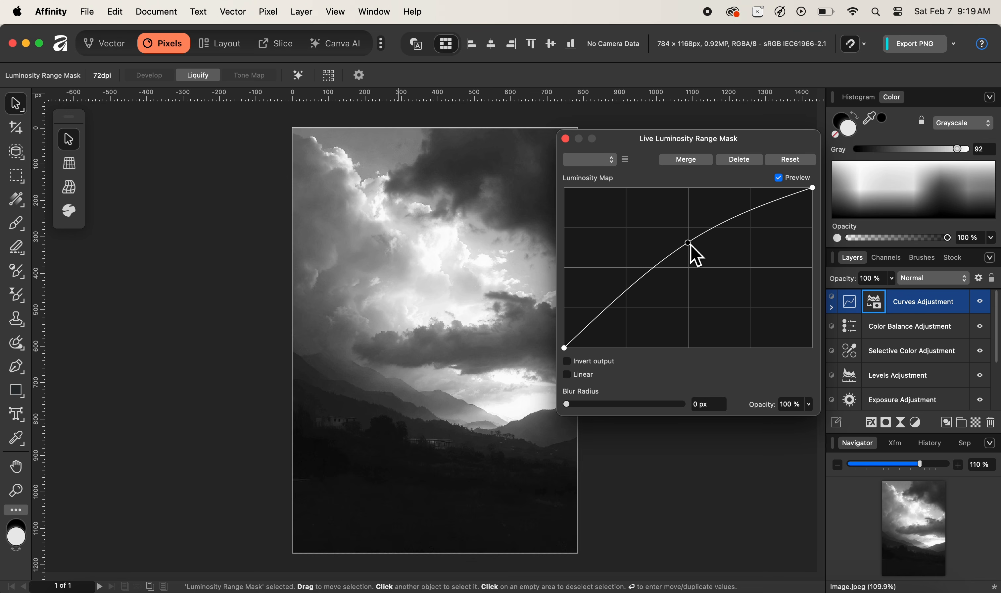
drag(690, 244, 690, 243)
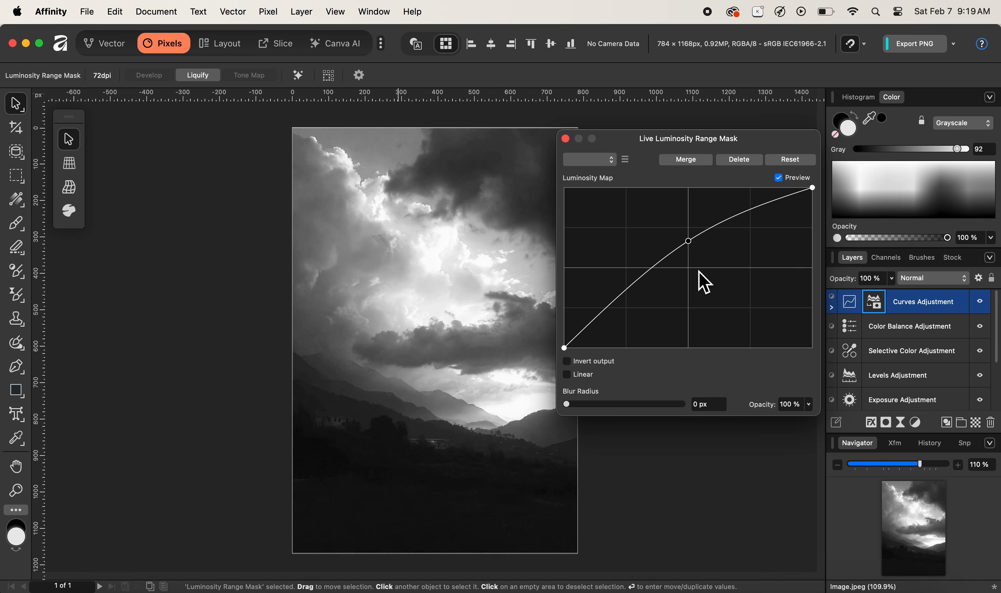
click(627, 295)
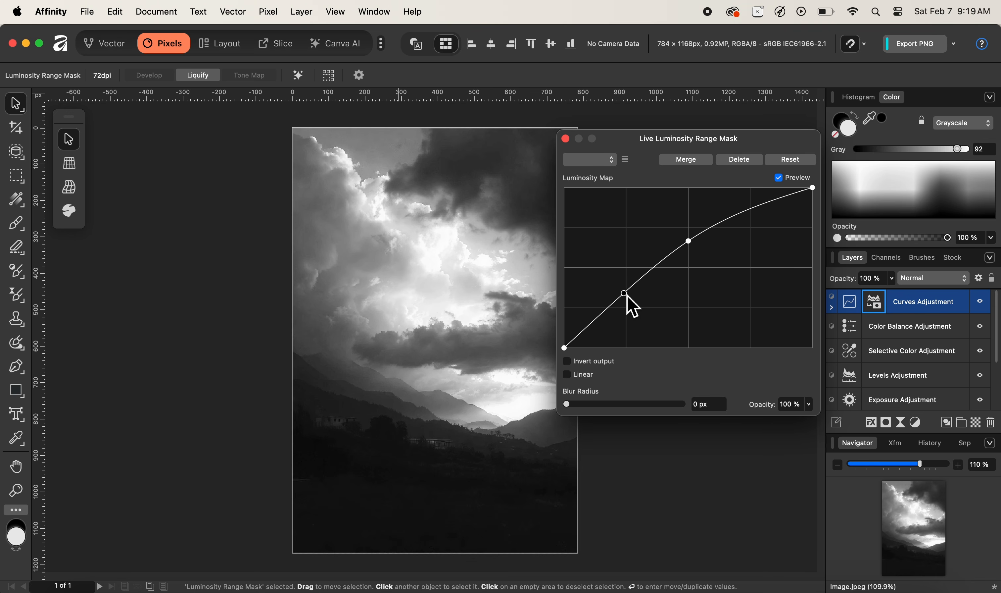
drag(627, 297, 630, 307)
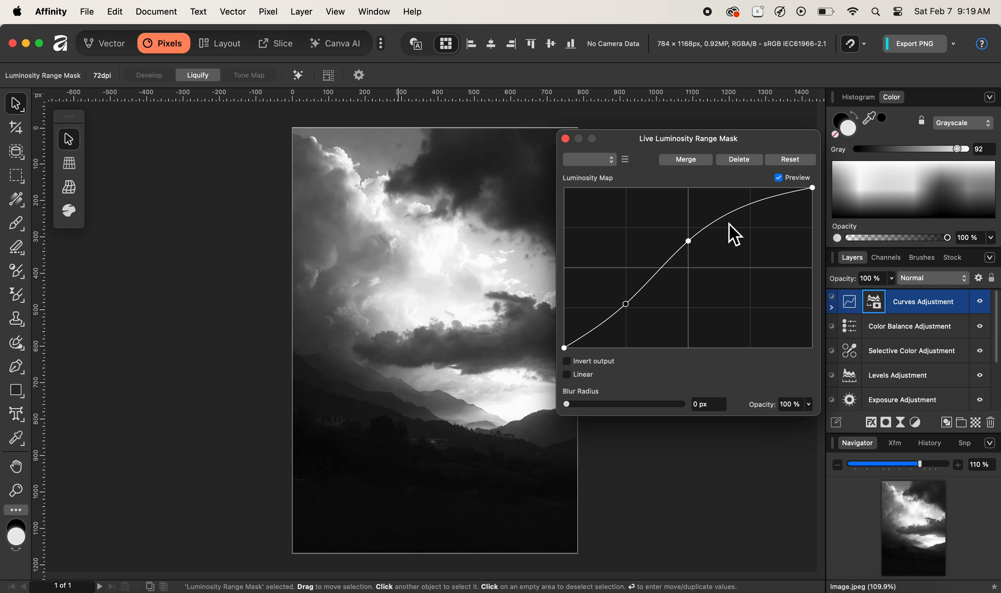
click(569, 378)
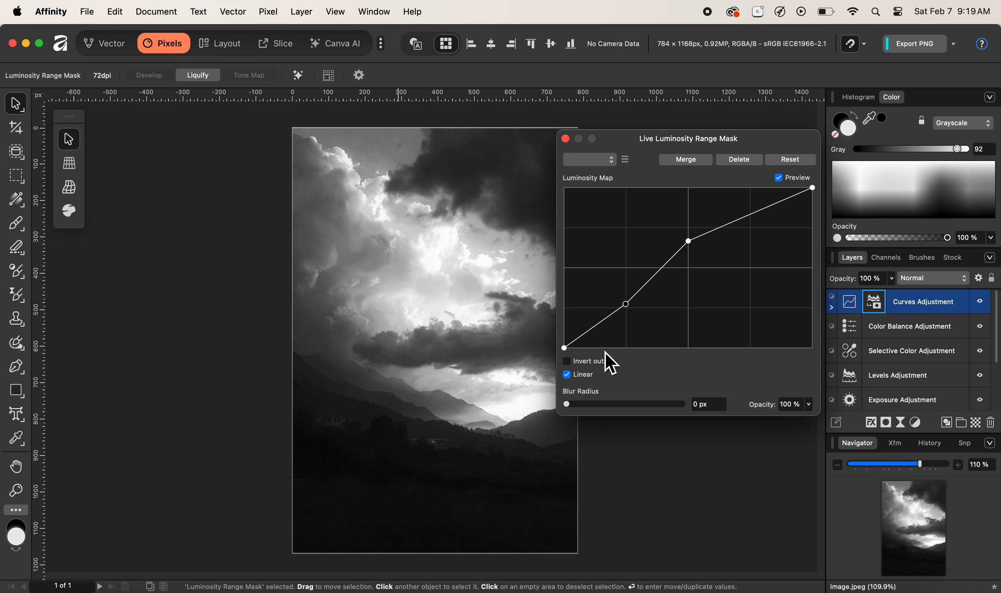
click(572, 377)
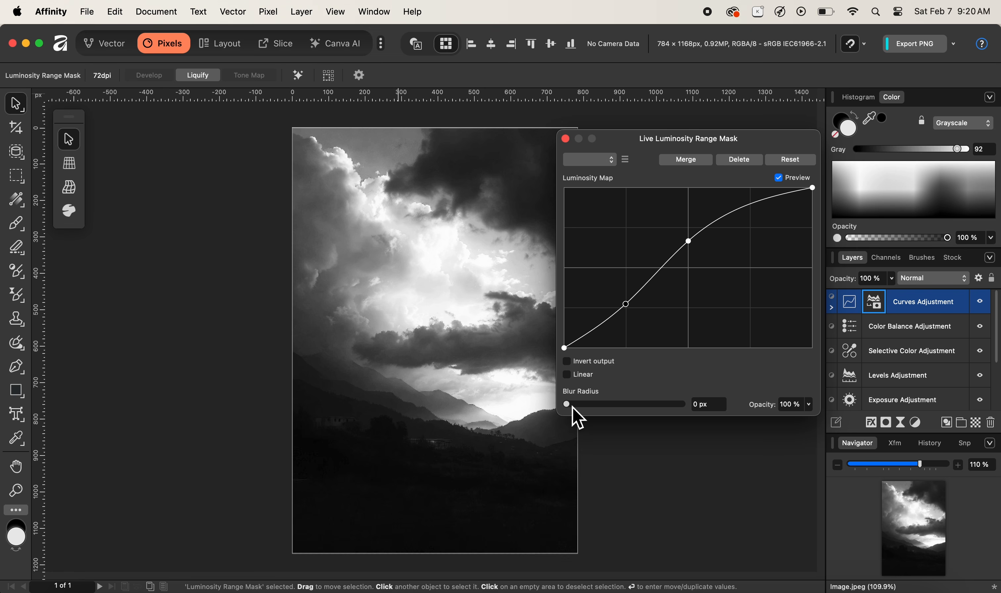
Step: Try a mask blur radius of 3.4 px, and settle on 0.2 px
drag(572, 407, 579, 406)
drag(583, 405, 605, 405)
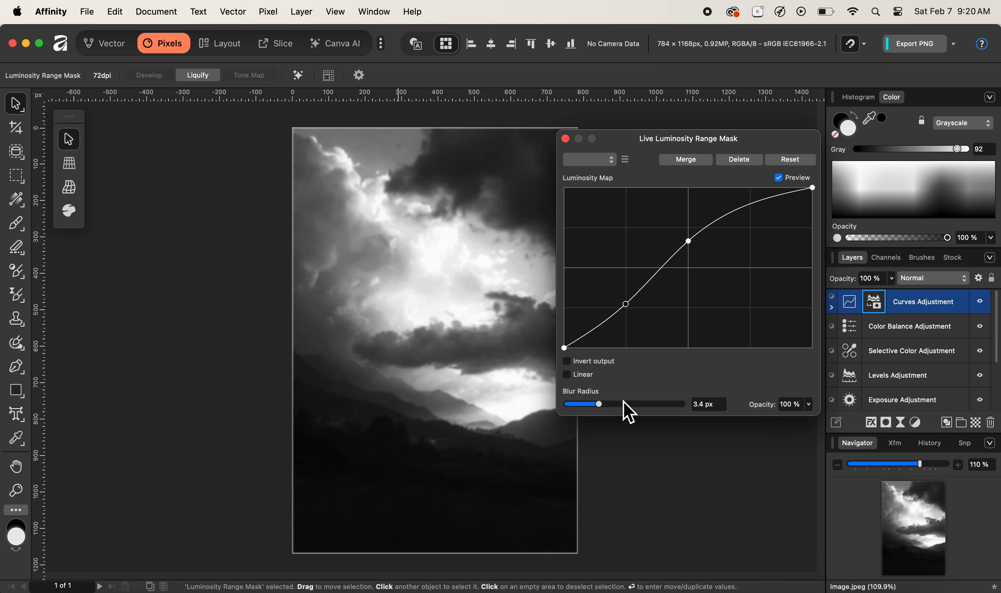
drag(603, 405, 587, 405)
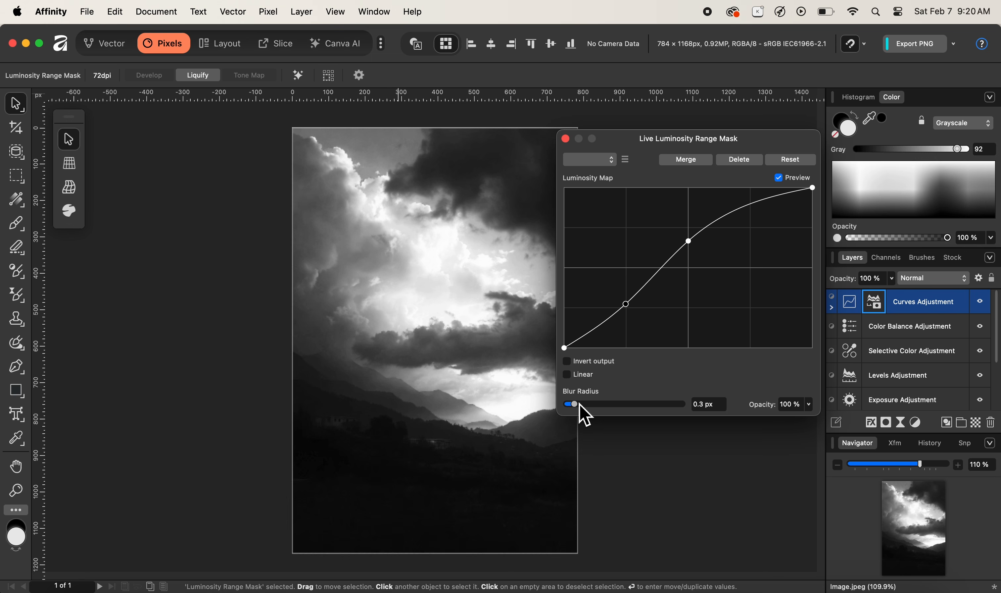
drag(579, 405, 577, 404)
Step: Try the mask at 81% opacity, restore it to 100%, and turn off the mask preview
mouse_move(762, 409)
mouse_down()
mouse_move(744, 409)
mouse_move(752, 407)
mouse_up()
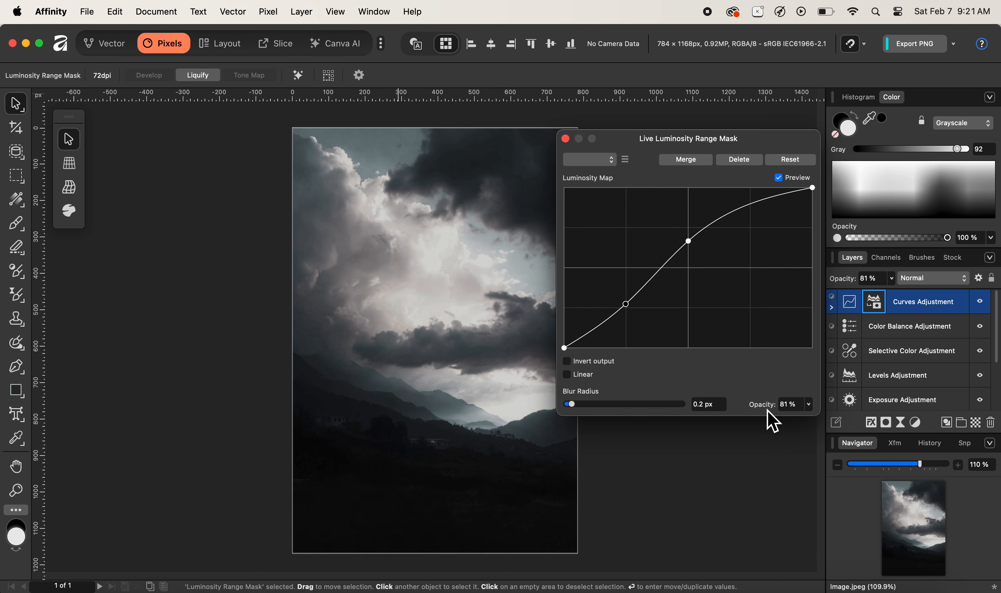
drag(767, 412, 789, 411)
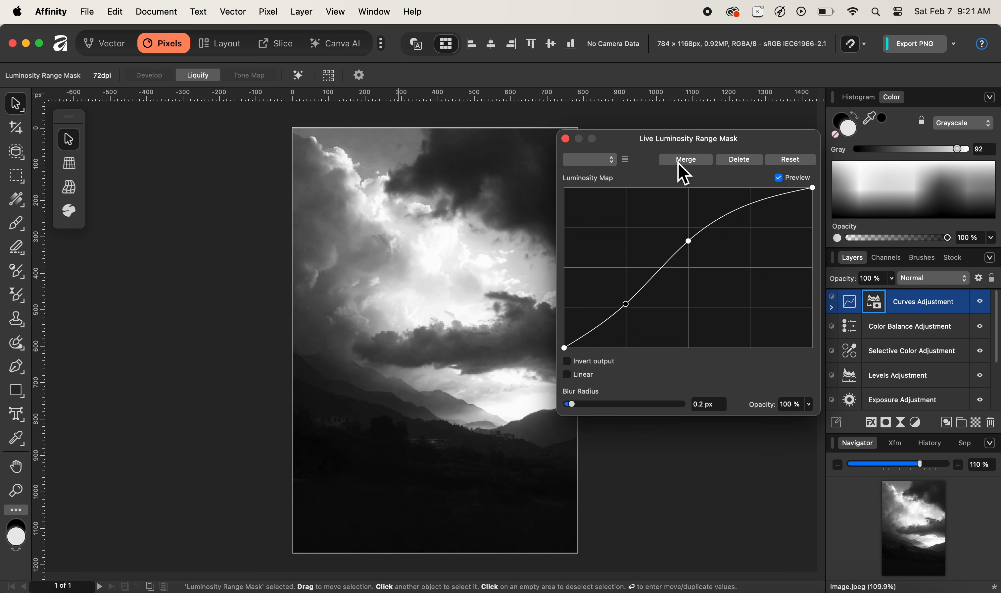
click(780, 178)
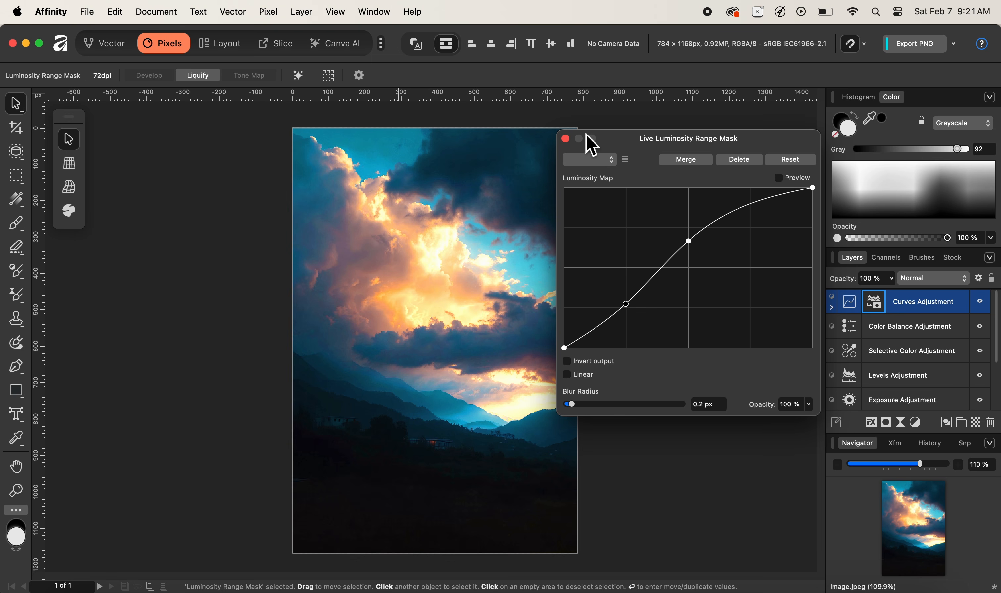
Step: Reshape the Curves adjustment with a midtone point at 0.479/0.606, a shadow point at 0.248/0.261, a raised highlight point and the black end at 0.123
click(566, 140)
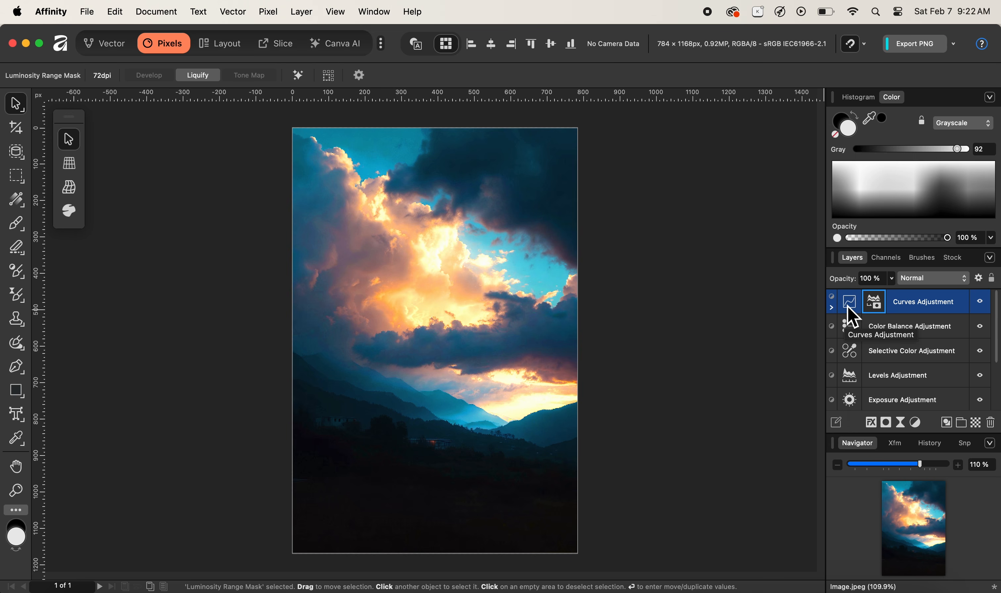
double_click(852, 316)
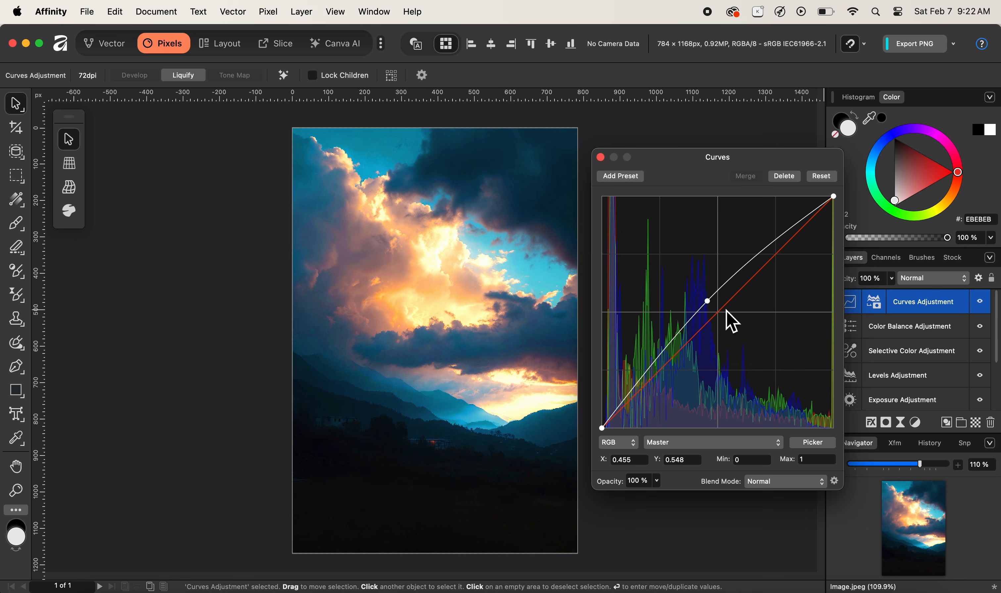
drag(712, 308, 713, 287)
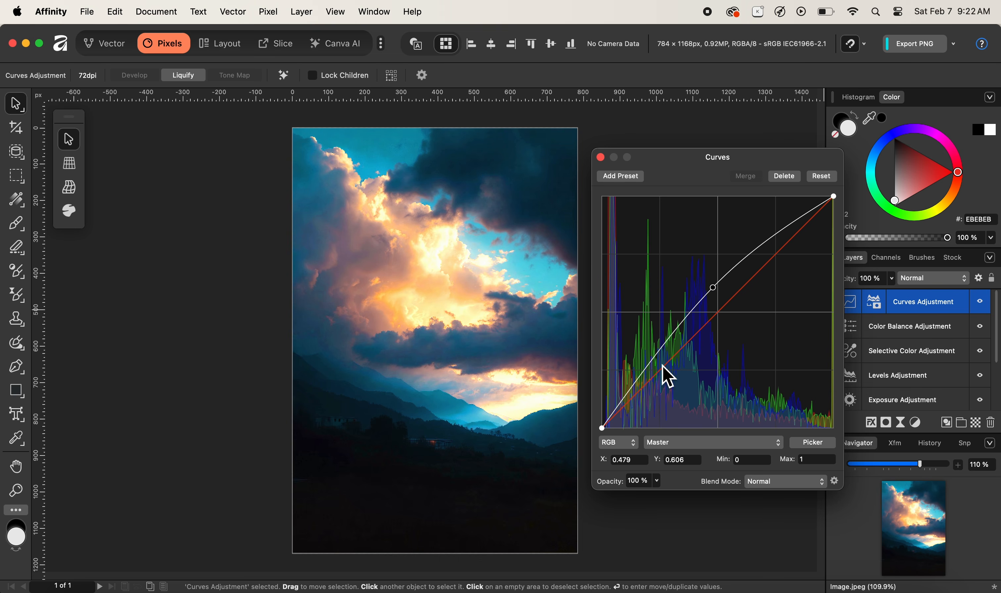
drag(654, 366, 662, 370)
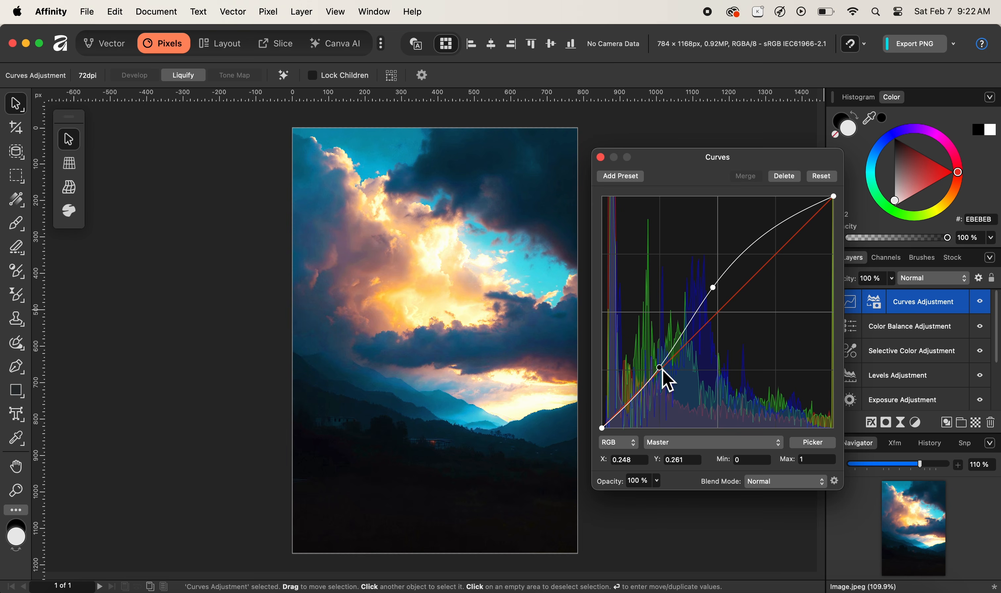
drag(777, 233, 771, 222)
drag(602, 428, 603, 401)
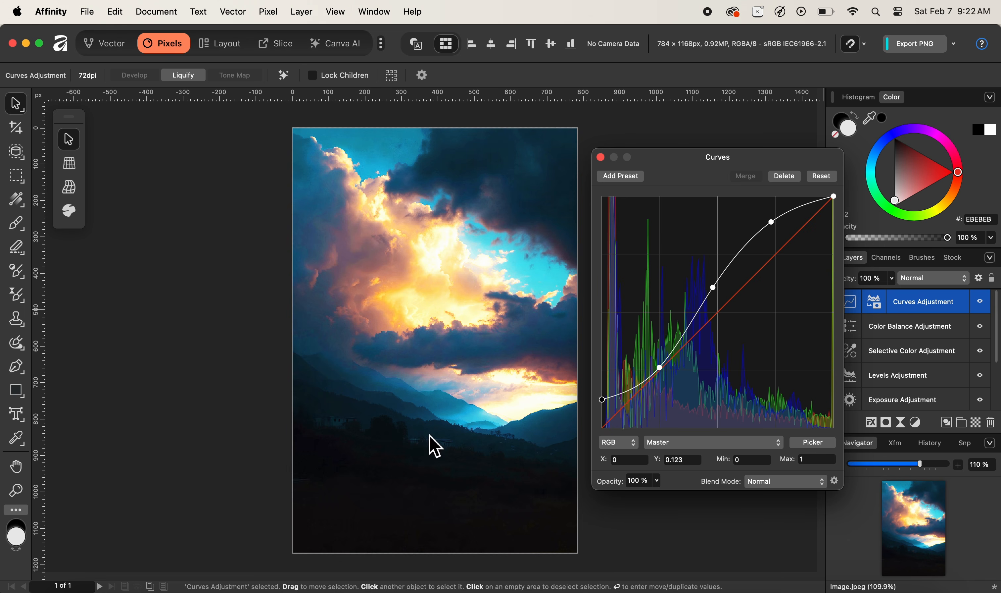
click(602, 159)
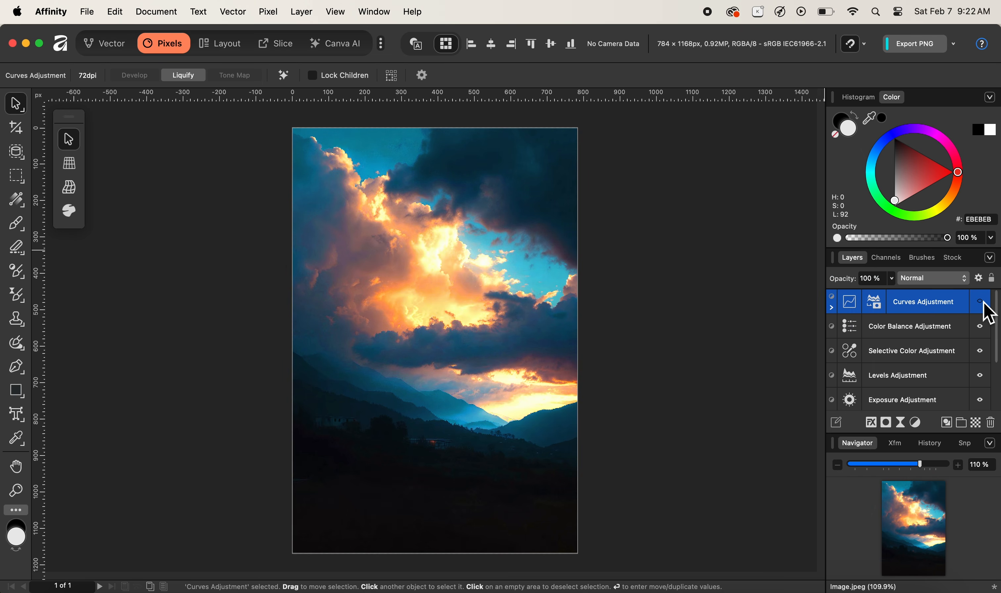
Step: Reopen the Curves adjustment's Luminosity Range mask settings and lower the mask opacity to 65%
double_click(878, 309)
drag(697, 295, 747, 205)
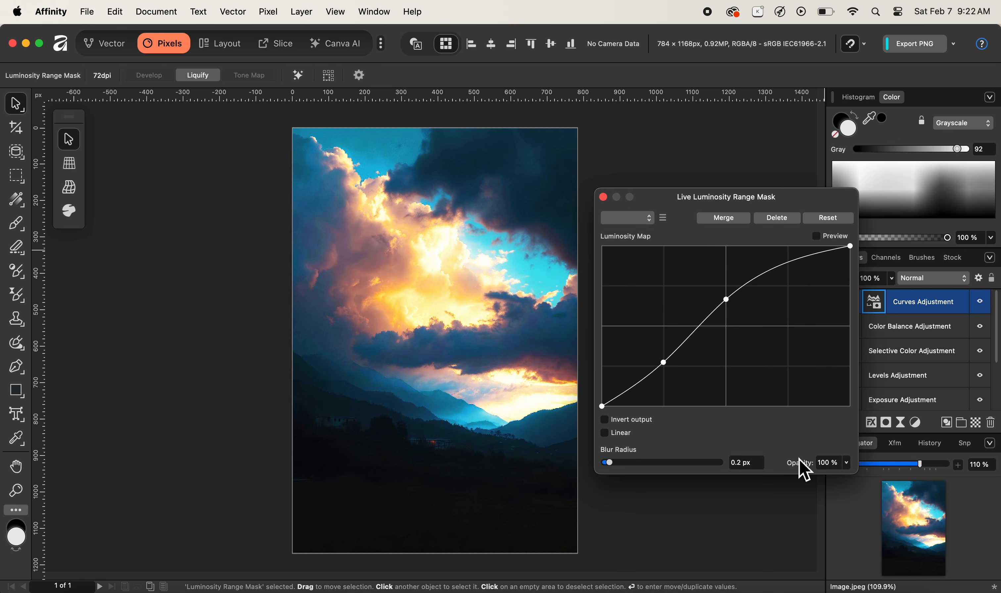
drag(805, 468, 785, 467)
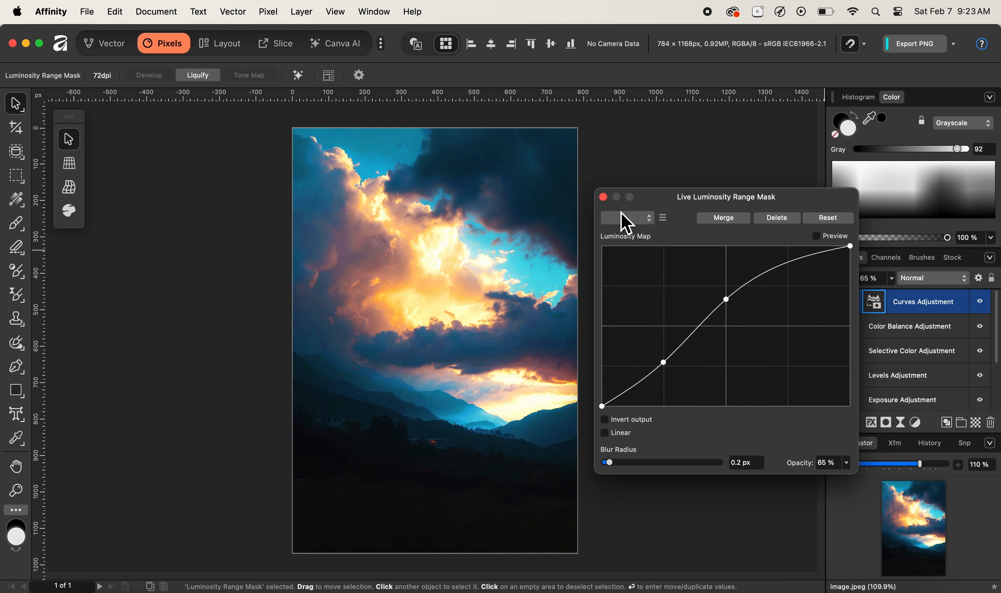
click(603, 197)
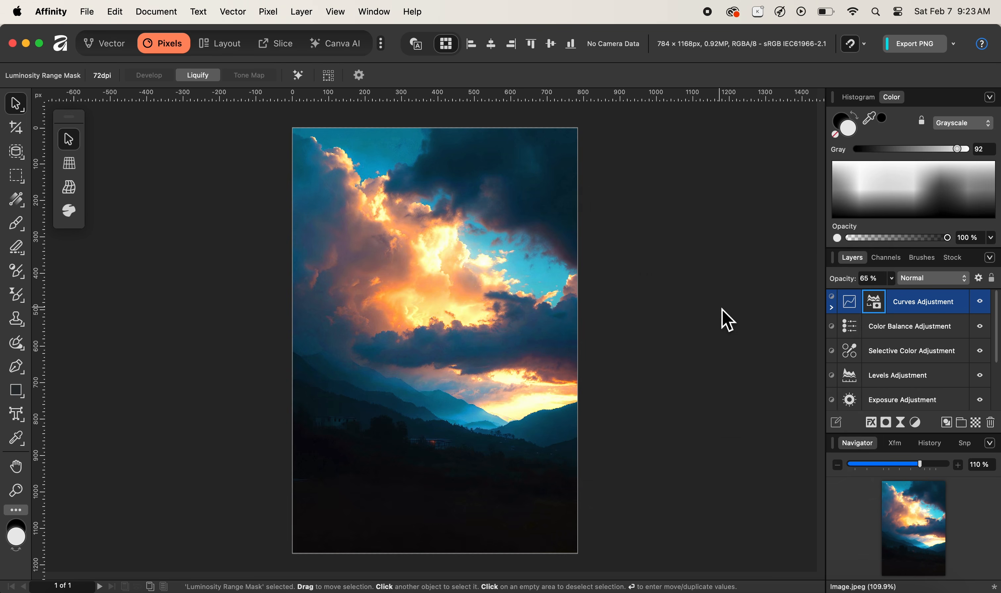
Step: Reveal the Luminosity Range Mask nested in the Curves adjustment, then hide and reshow it to compare its effect
click(832, 308)
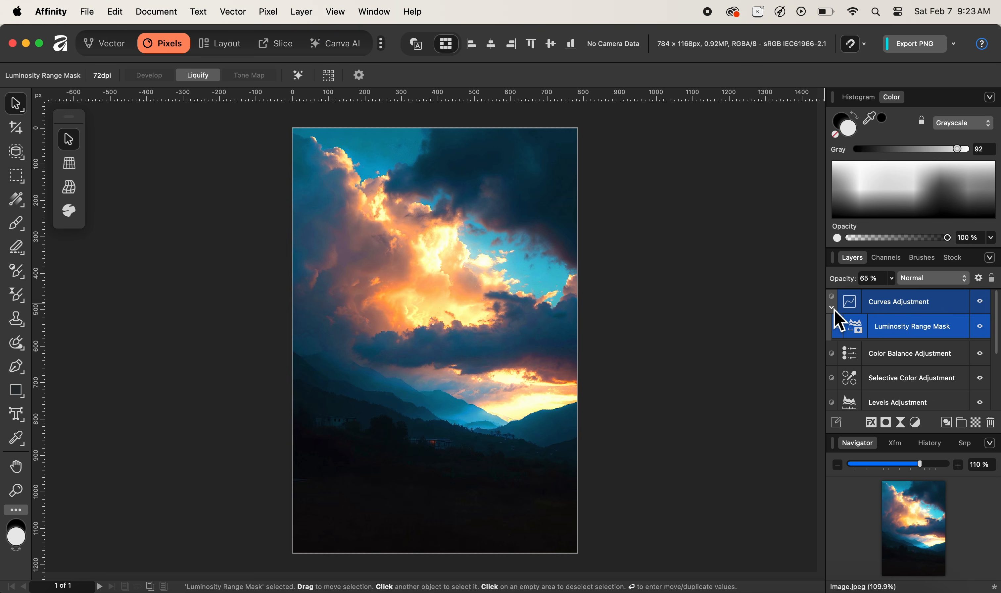
click(983, 328)
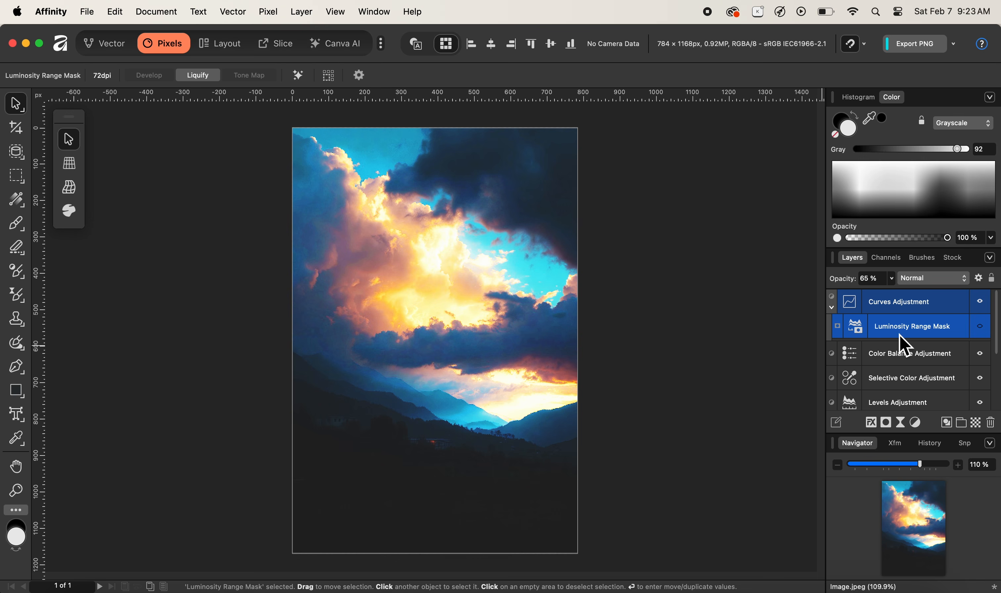
click(986, 328)
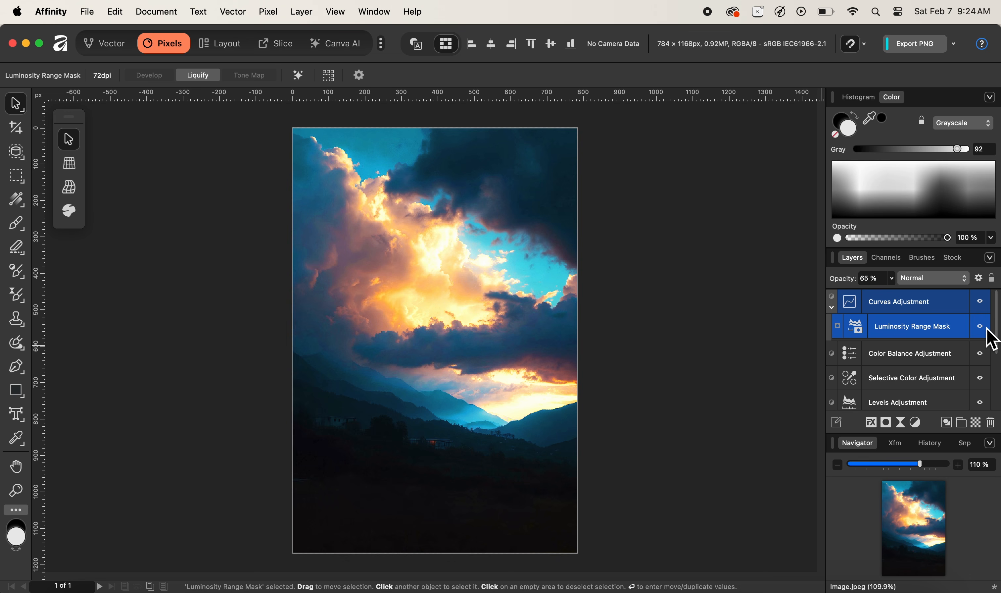